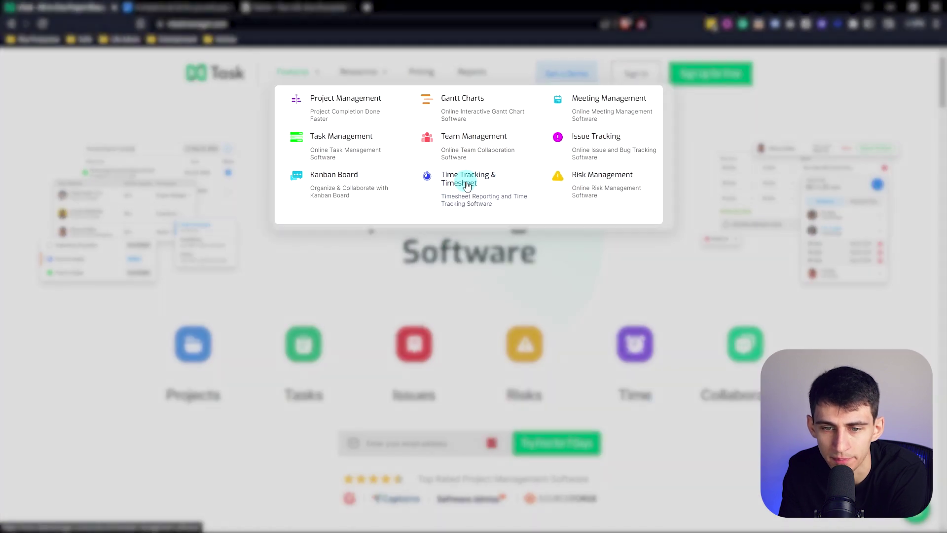
Step: Open the nTask pricing page from the homepage navigation
click(421, 72)
Step: Scroll through the Premium, Business and Enterprise pricing plans
scroll(422, 311, down, 1)
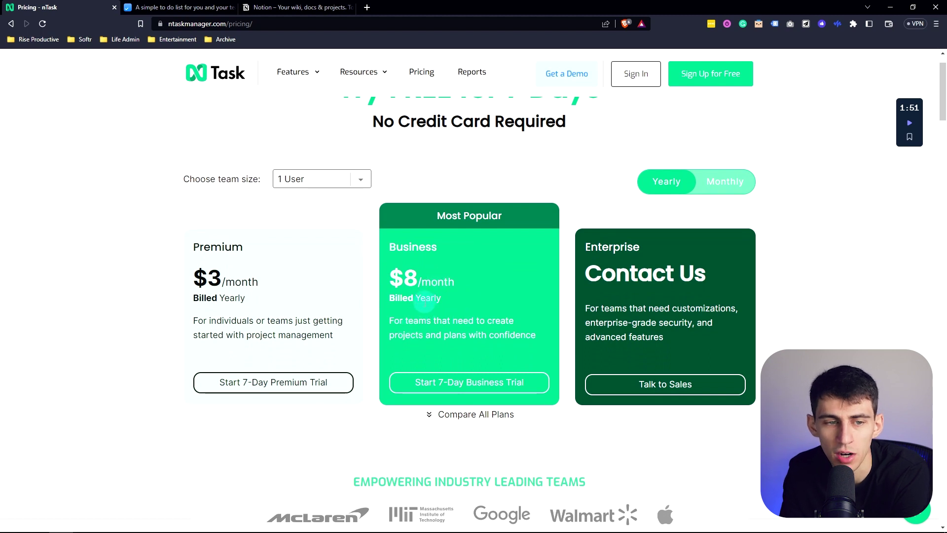
scroll(567, 256, down, 3)
scroll(493, 291, up, 2)
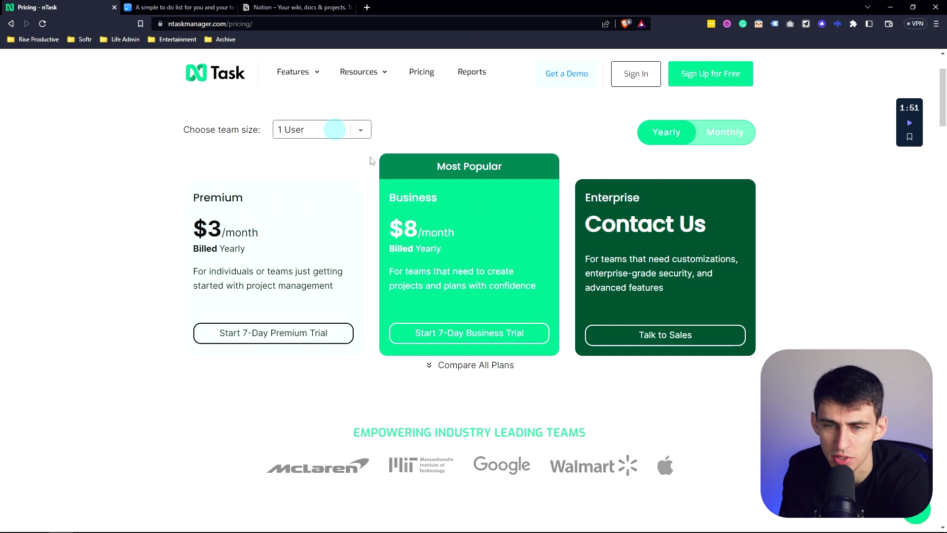
scroll(676, 70, up, 2)
Step: Start a free sign-up and name the team and workspace 'Rise Productive'
click(700, 72)
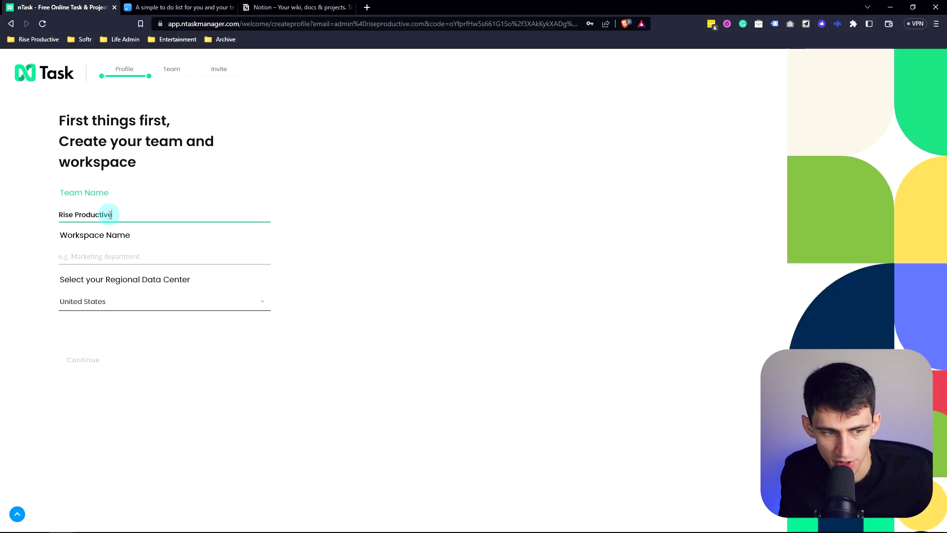
key(Tab)
text(Rise Pro)
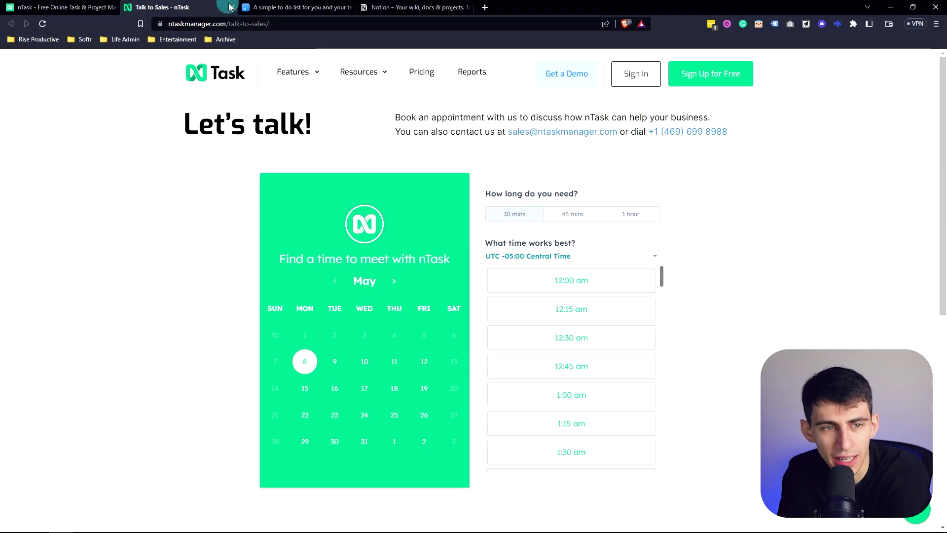
Step: Bring up nTask's Let's talk sales booking page
click(230, 7)
click(48, 497)
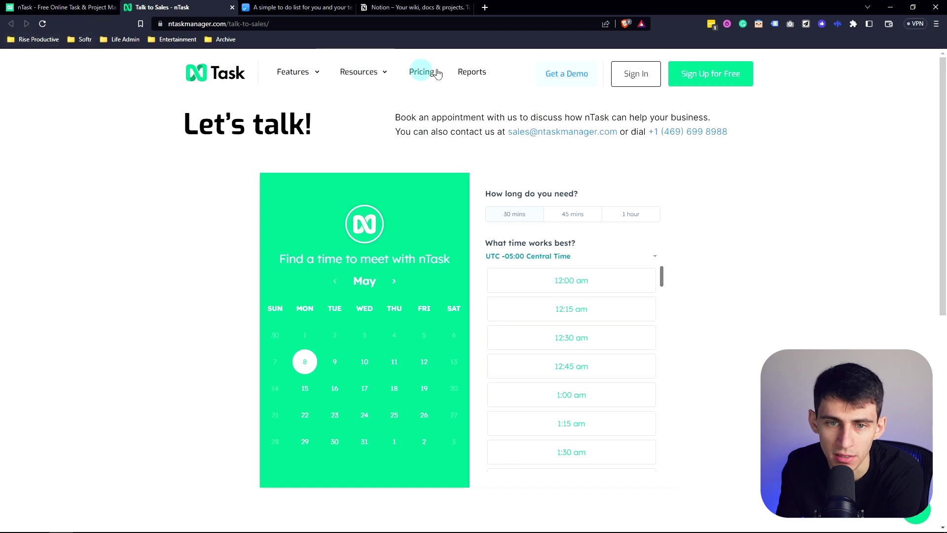
click(472, 71)
Step: Open the Rise Productive workspace, try adding a new issue, then cancel it
click(59, 7)
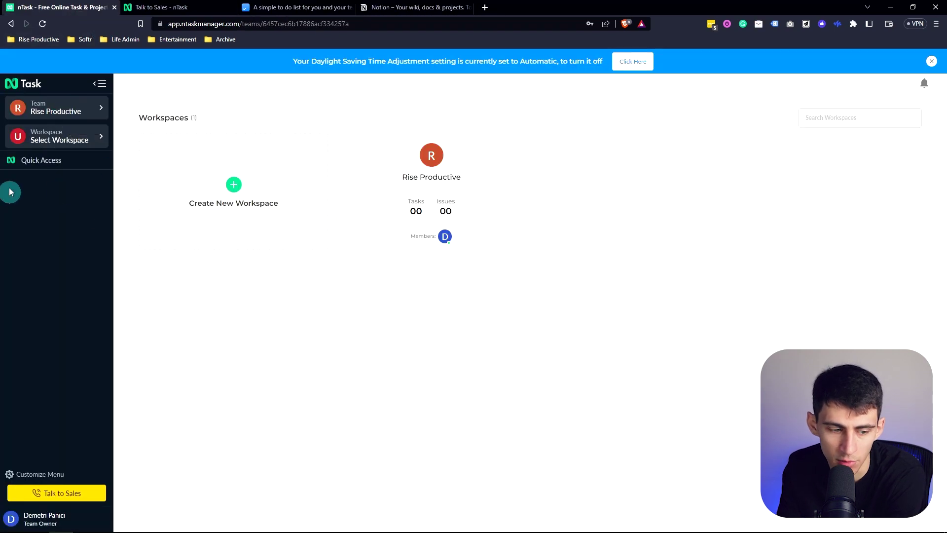
click(434, 148)
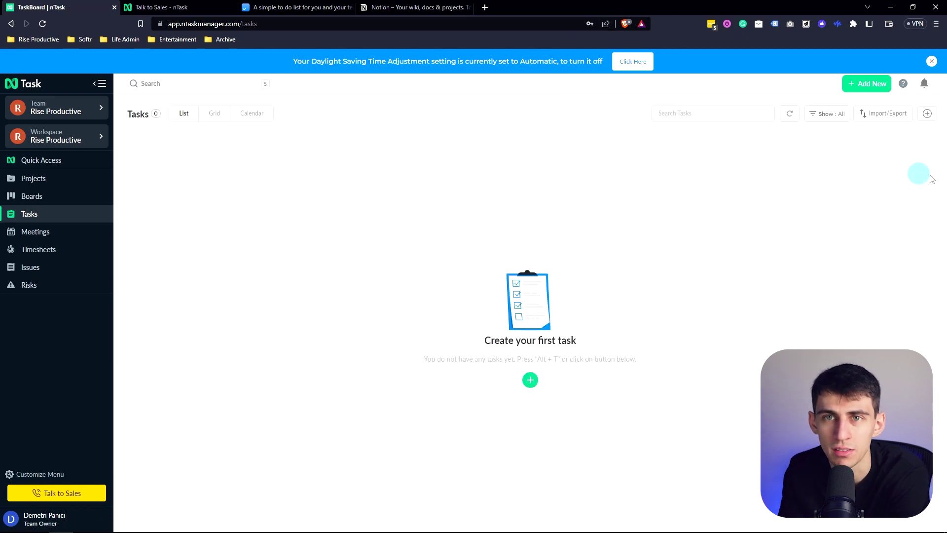
click(883, 89)
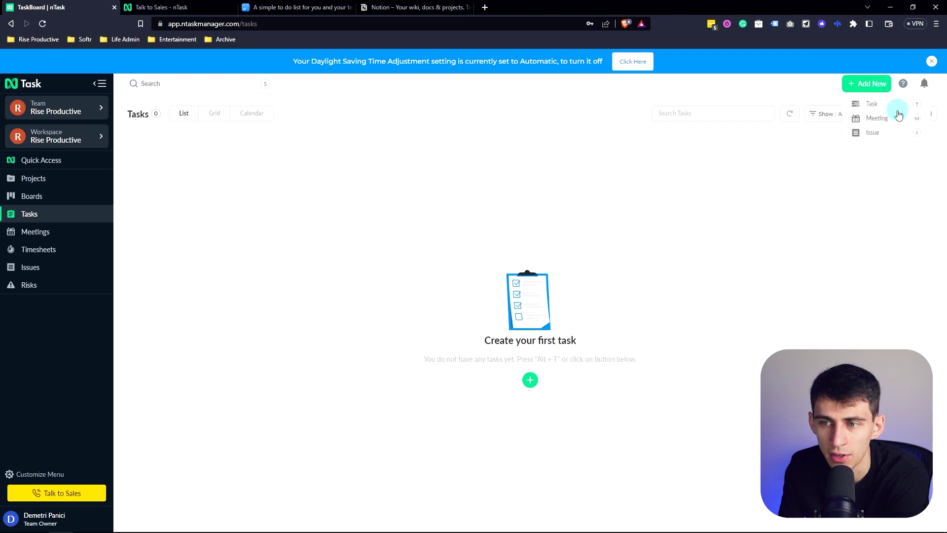
click(874, 133)
click(446, 215)
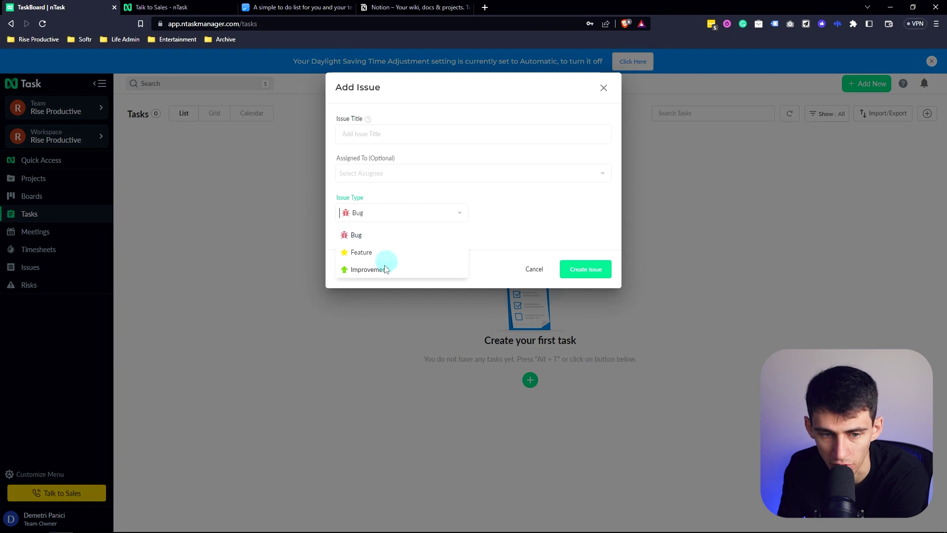
click(526, 231)
click(212, 115)
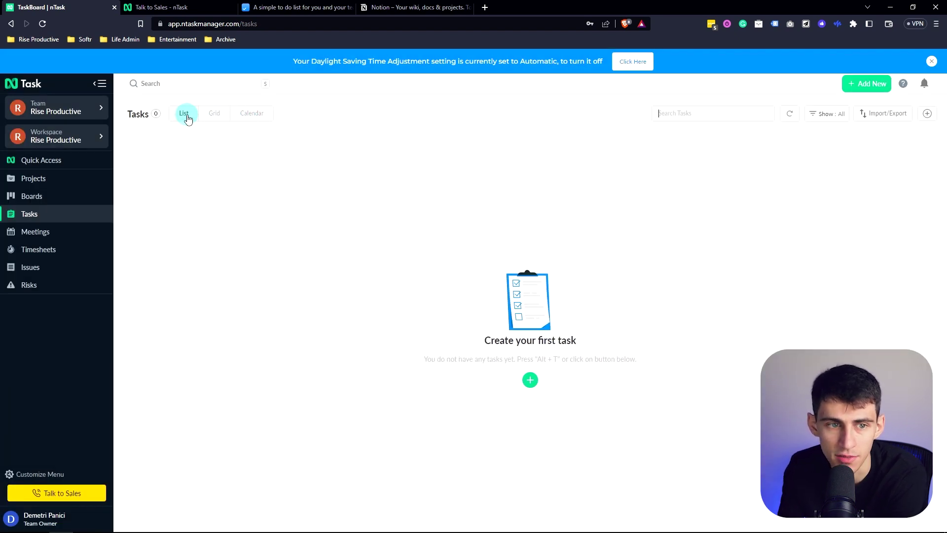
Step: View tasks as grid and calendar, then open the weekly Timesheets to add a task
click(210, 116)
click(261, 114)
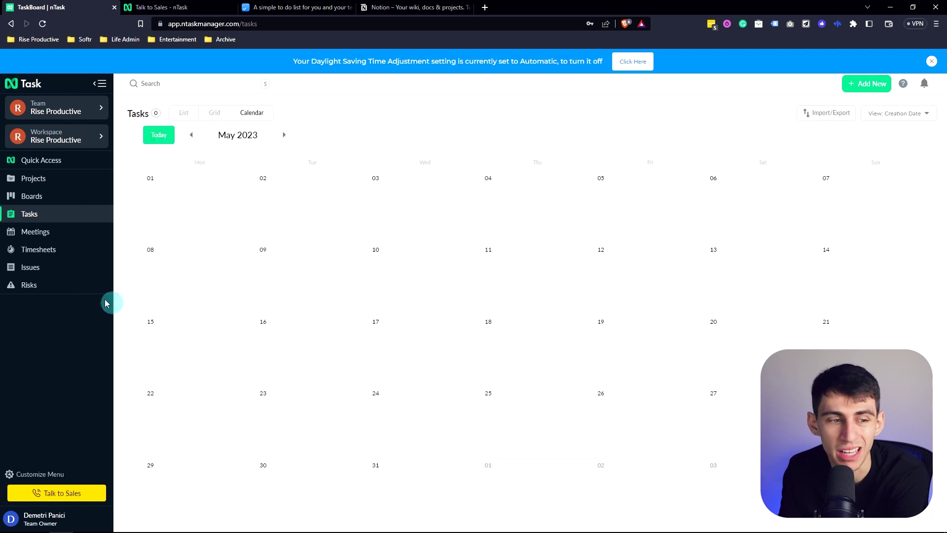
click(39, 249)
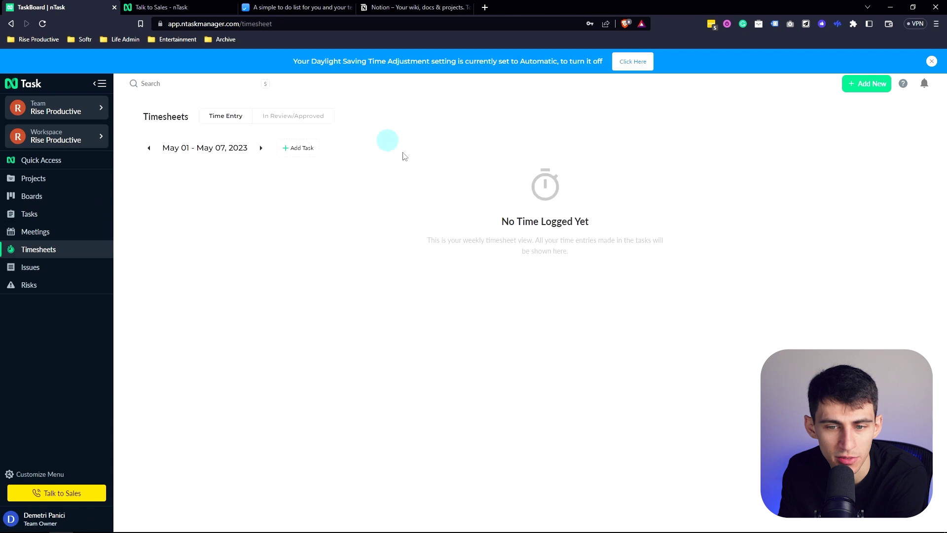
click(298, 149)
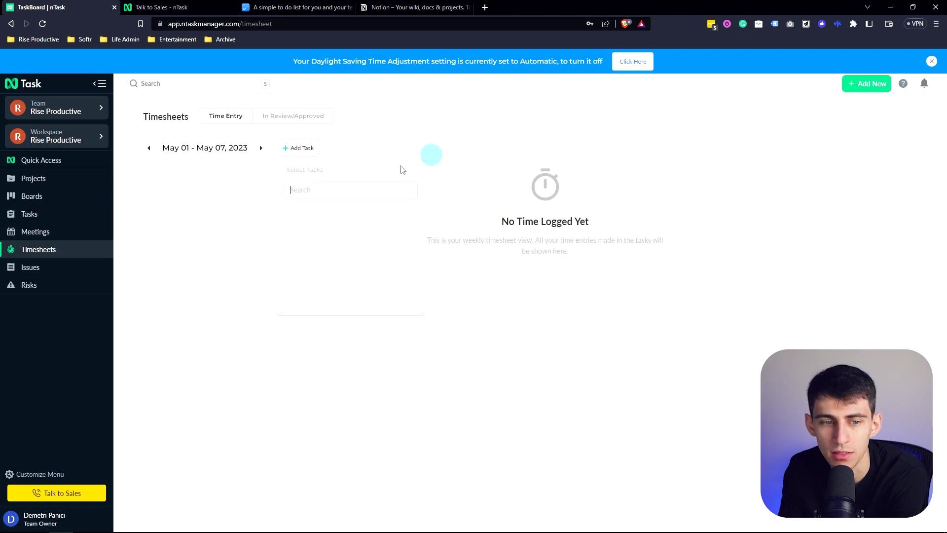
Step: Create task 'Report on those widgets', assign it to yourself, and add it to the timesheet
click(856, 82)
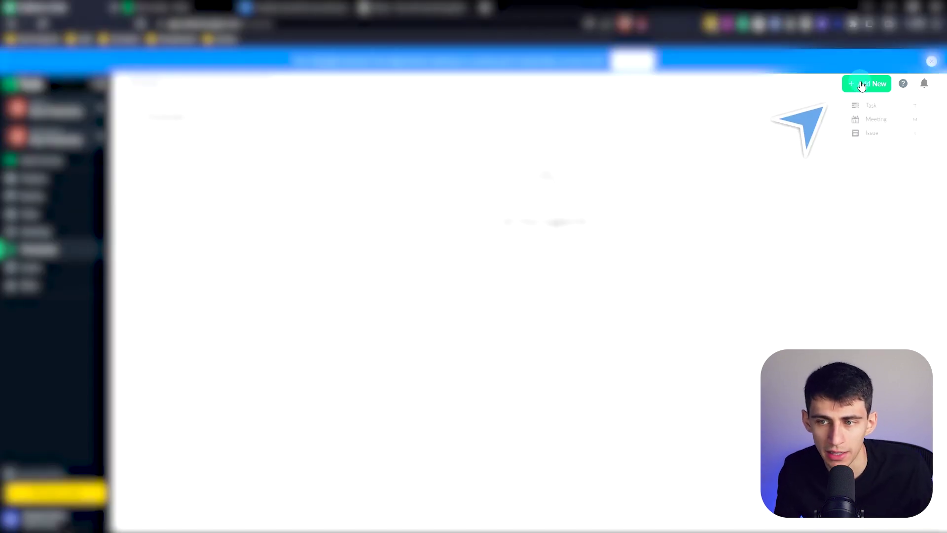
click(864, 102)
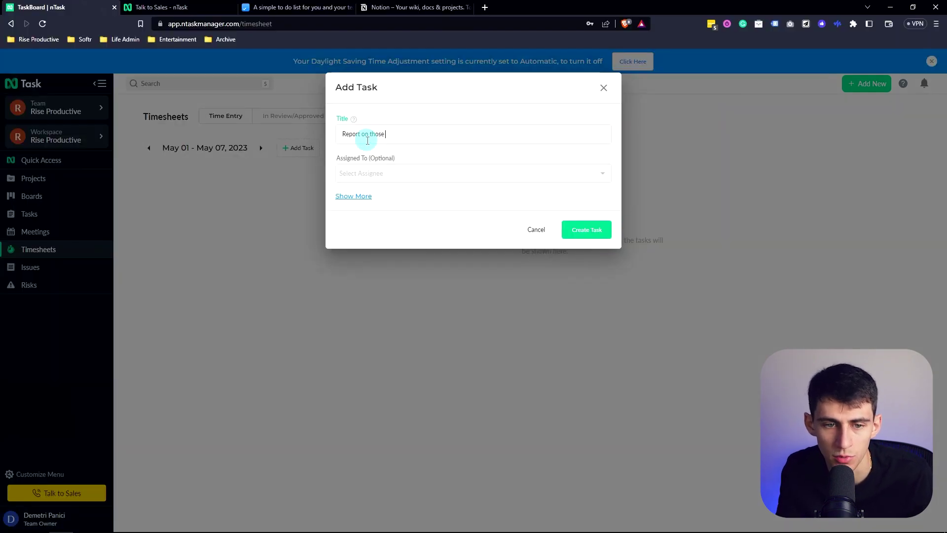
text(Report on those widgets)
click(395, 173)
click(390, 195)
key(Return)
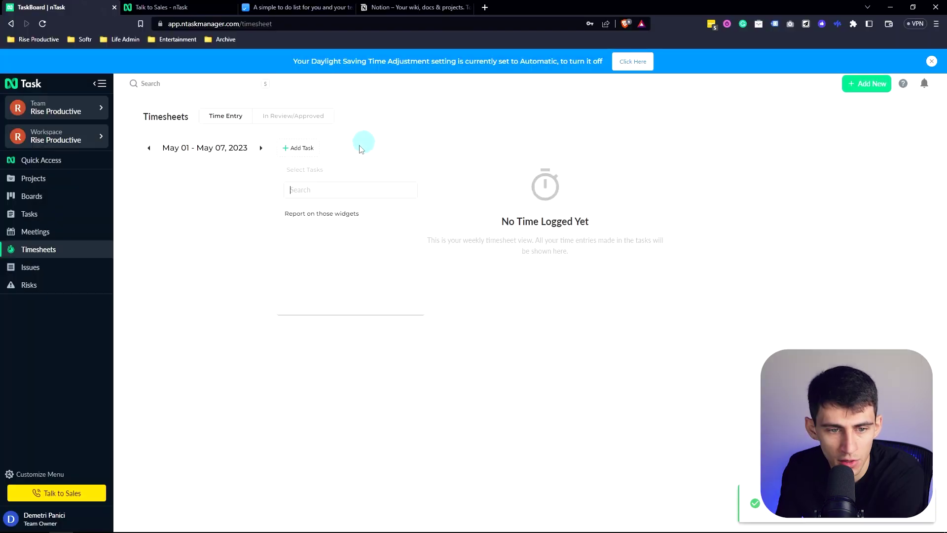
click(318, 215)
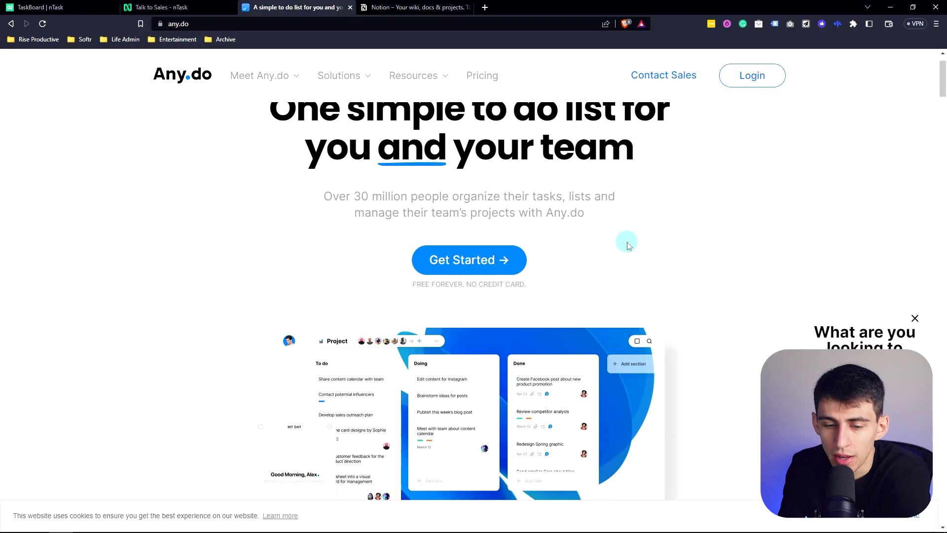
Step: Open the Any.do pricing page from the homepage
scroll(629, 243, down, 5)
scroll(661, 296, up, 6)
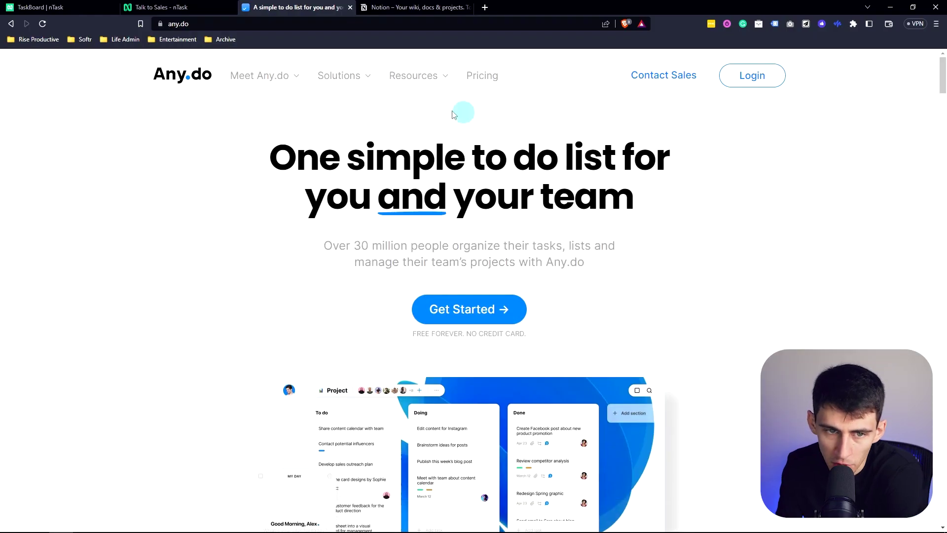
mouse_move(279, 78)
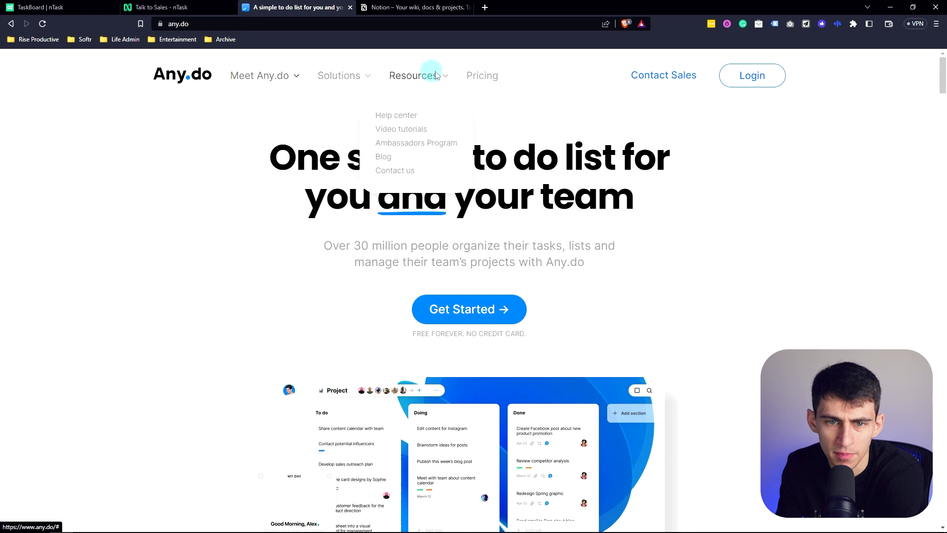
click(476, 77)
Step: Compare the Personal, Premium ($3) and Teams ($5) plans and start the free Personal plan
scroll(232, 292, down, 2)
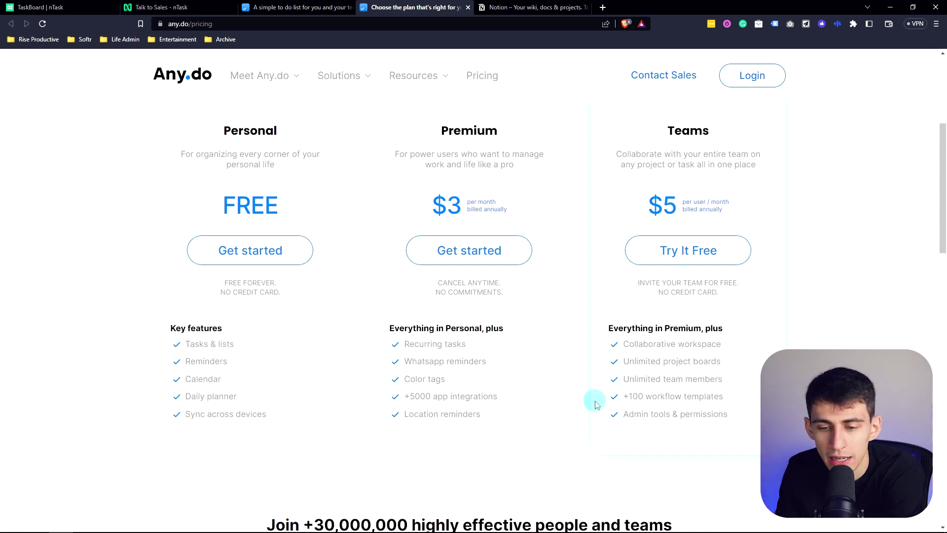
scroll(609, 294, down, 1)
scroll(493, 311, up, 5)
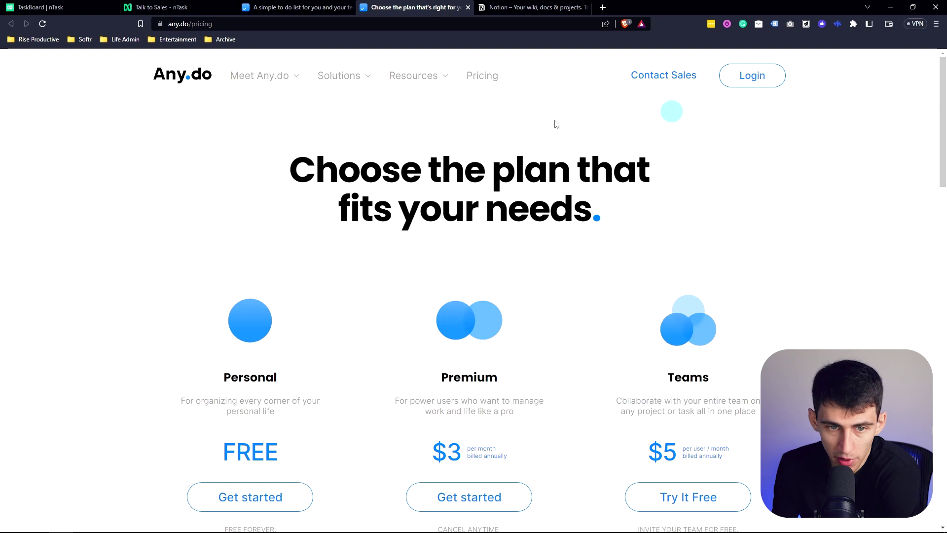
mouse_move(434, 115)
scroll(444, 143, down, 4)
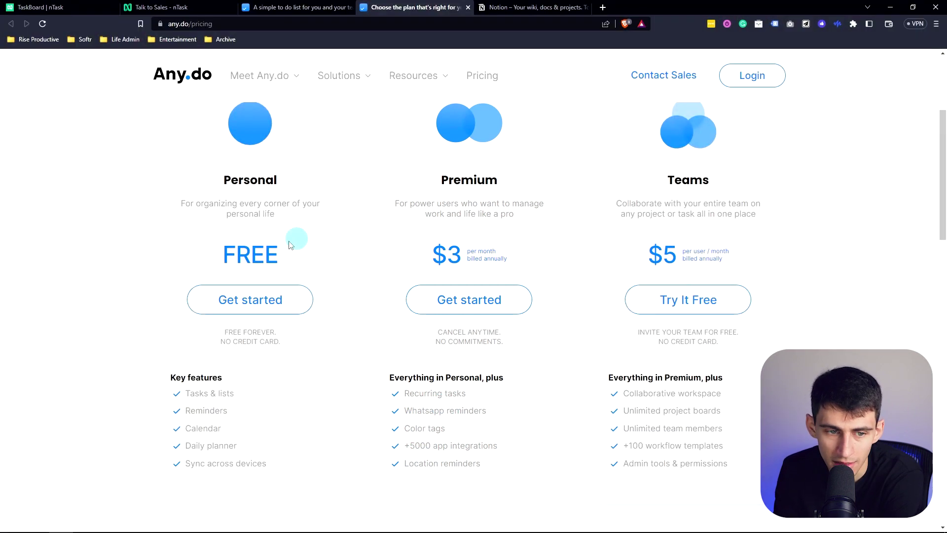
scroll(201, 192, up, 2)
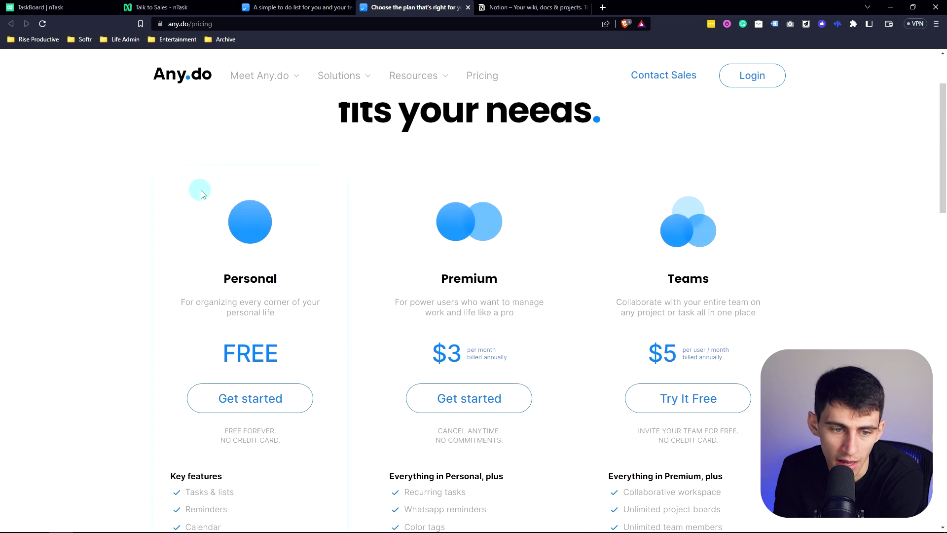
click(261, 400)
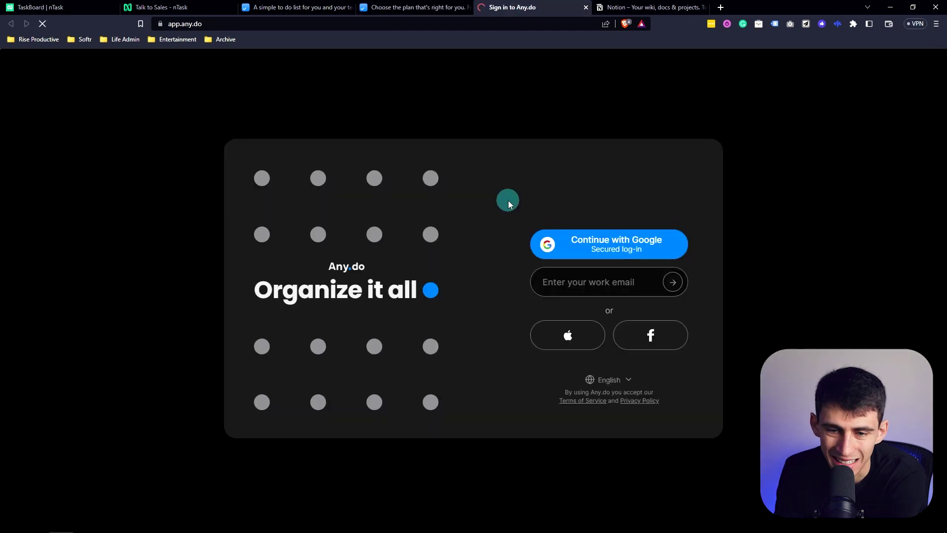
Step: Sign in with Google and connect Google Calendar to My day, granting calendar access
click(582, 243)
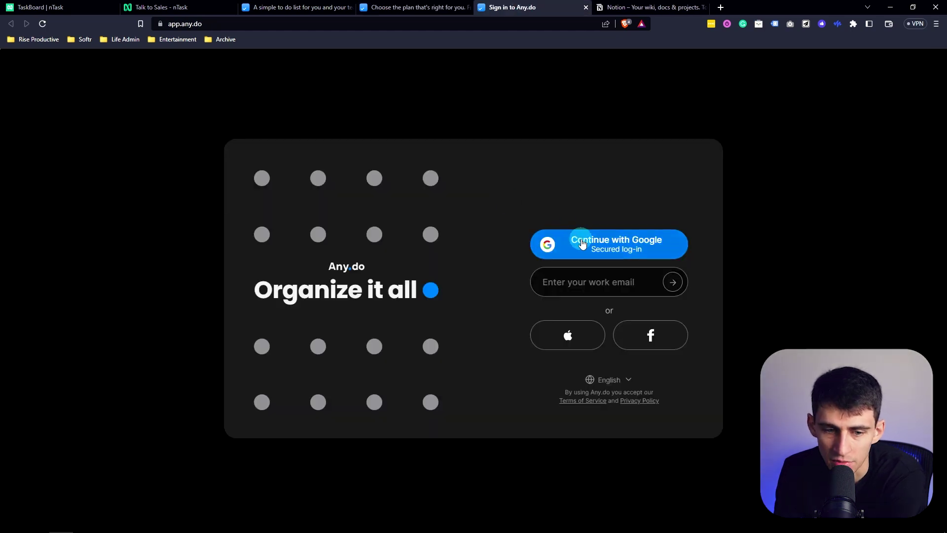
click(273, 98)
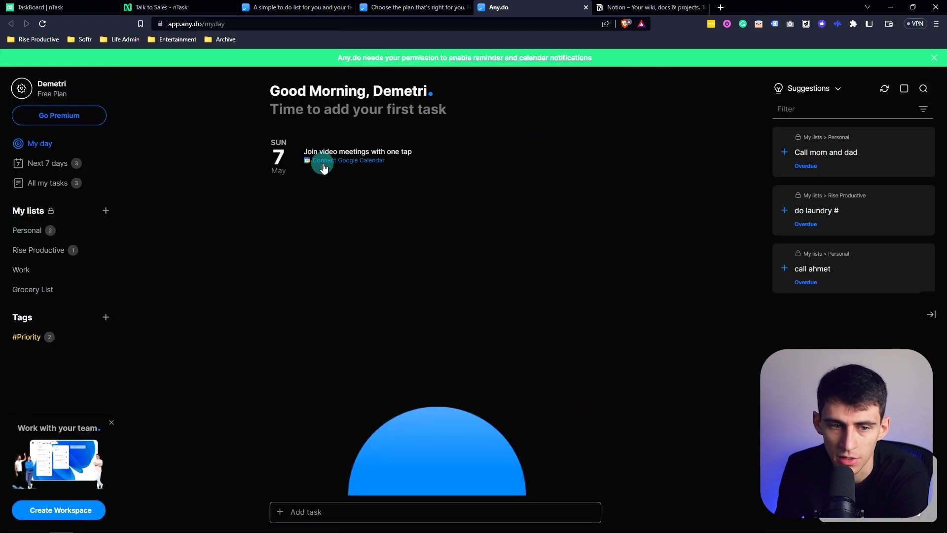
click(351, 161)
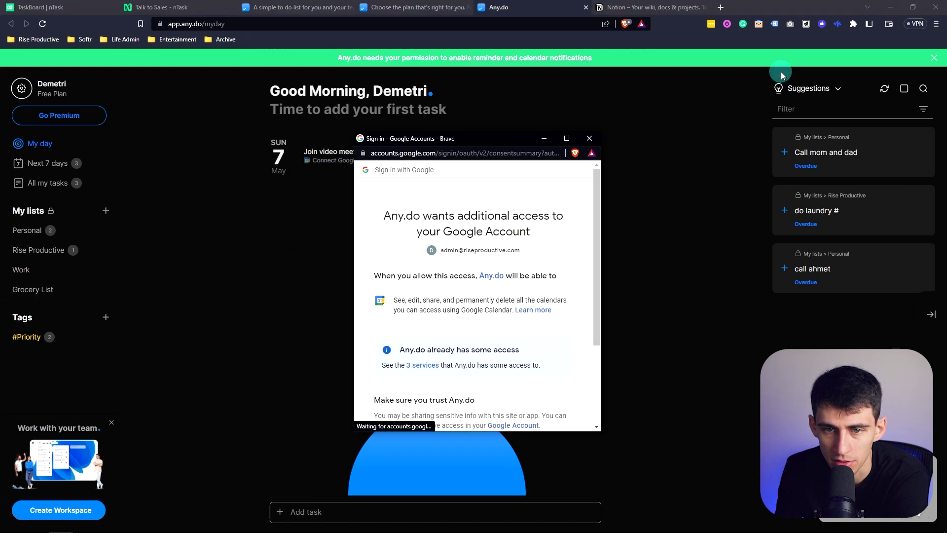
scroll(518, 316, down, 3)
click(526, 376)
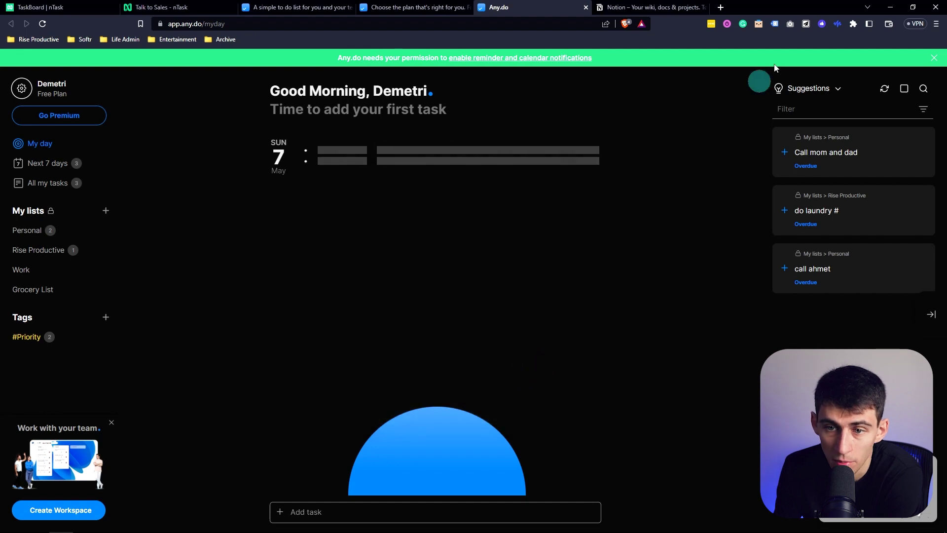
Step: Dismiss the notification notice, collapse today's events, and open the Next 7 days board
click(934, 59)
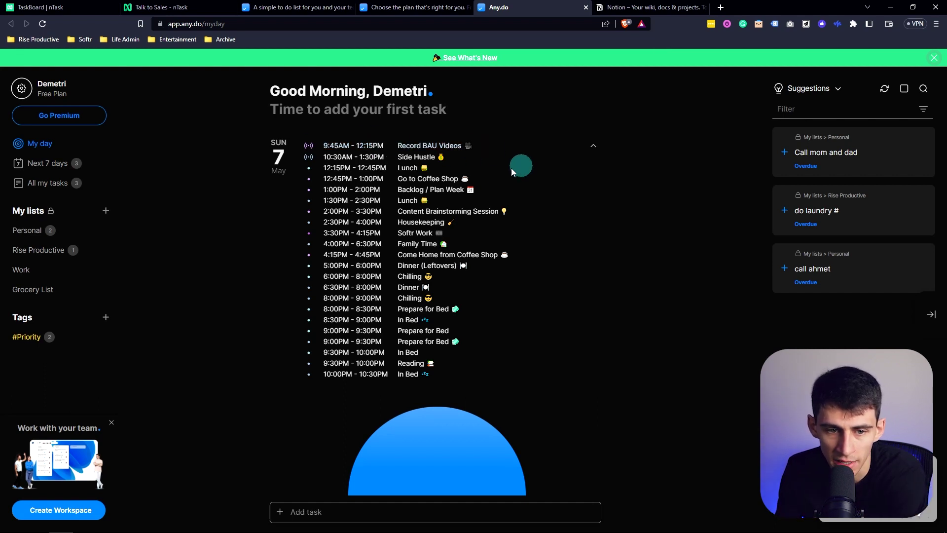
click(606, 144)
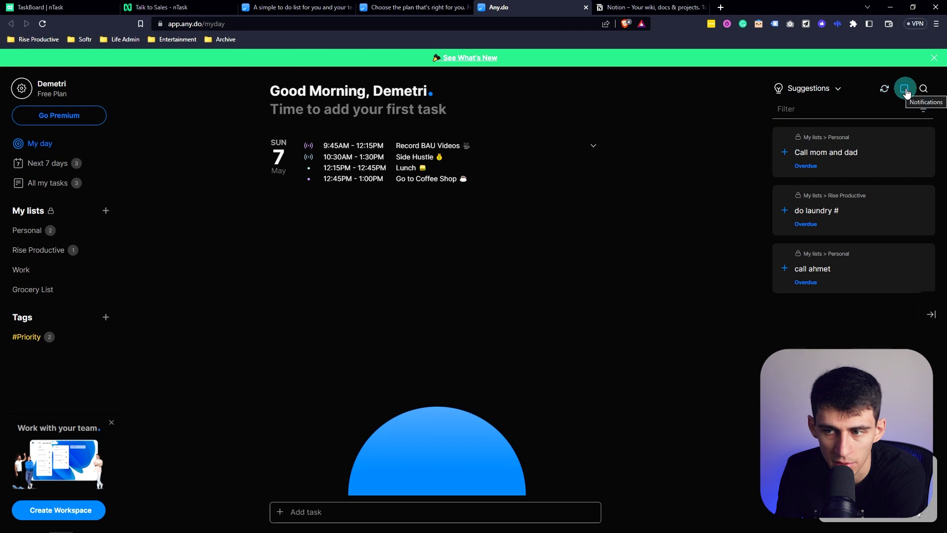
click(39, 163)
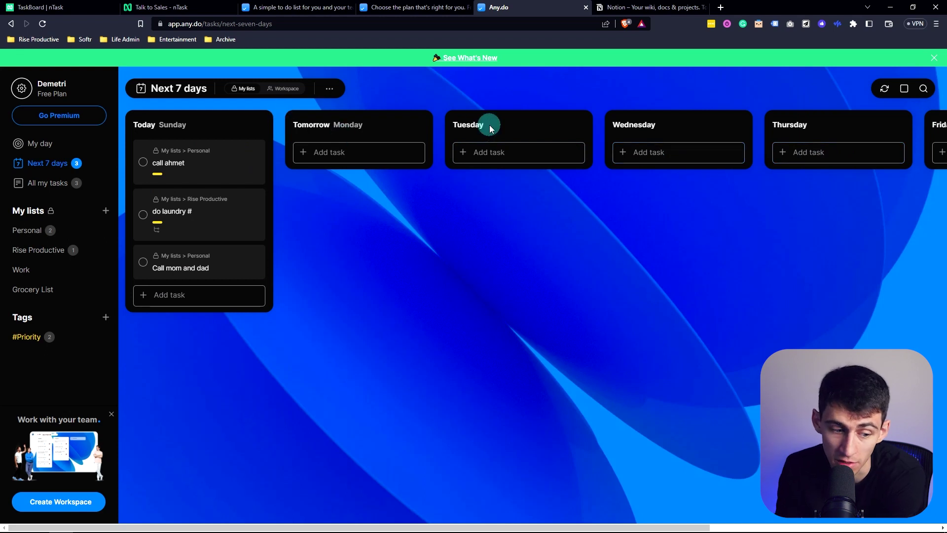
Step: Close the team promo, view All my tasks, and try creating a shared workspace
click(112, 414)
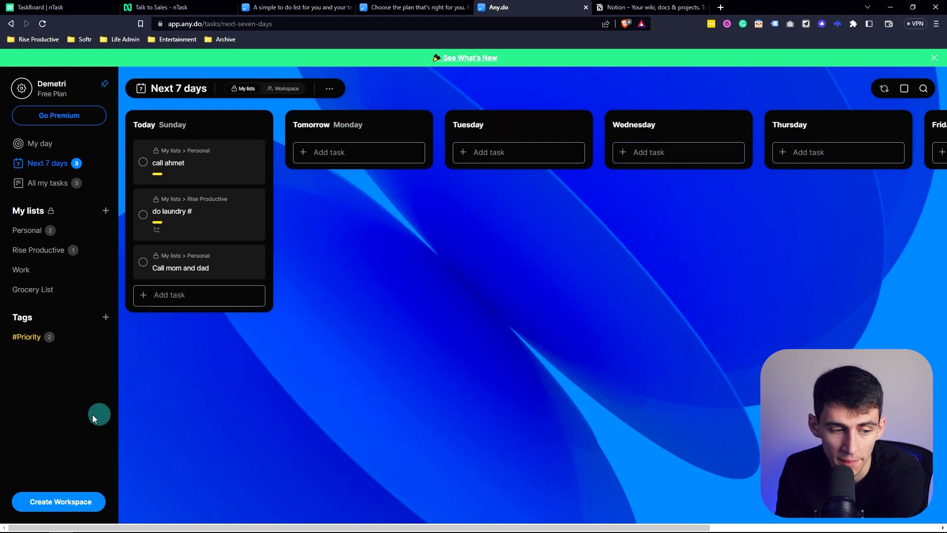
click(51, 190)
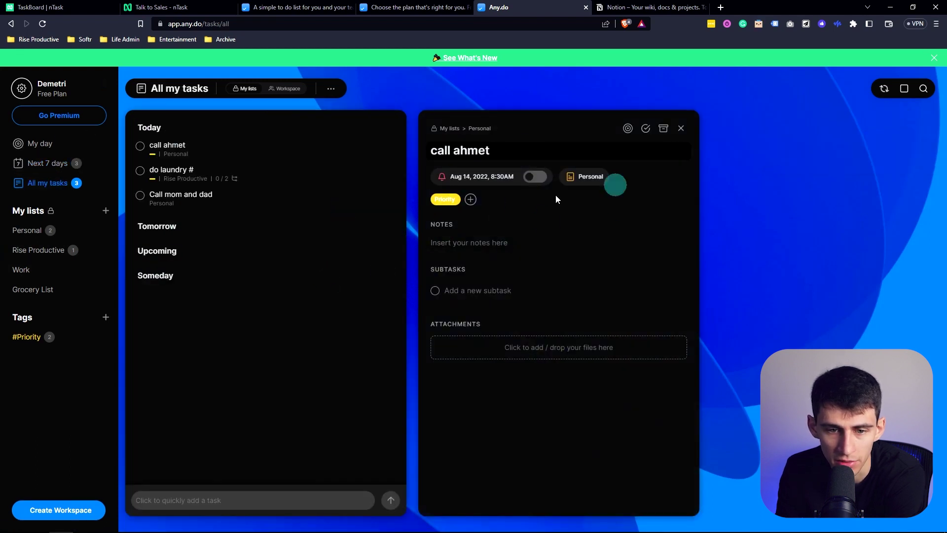
click(287, 89)
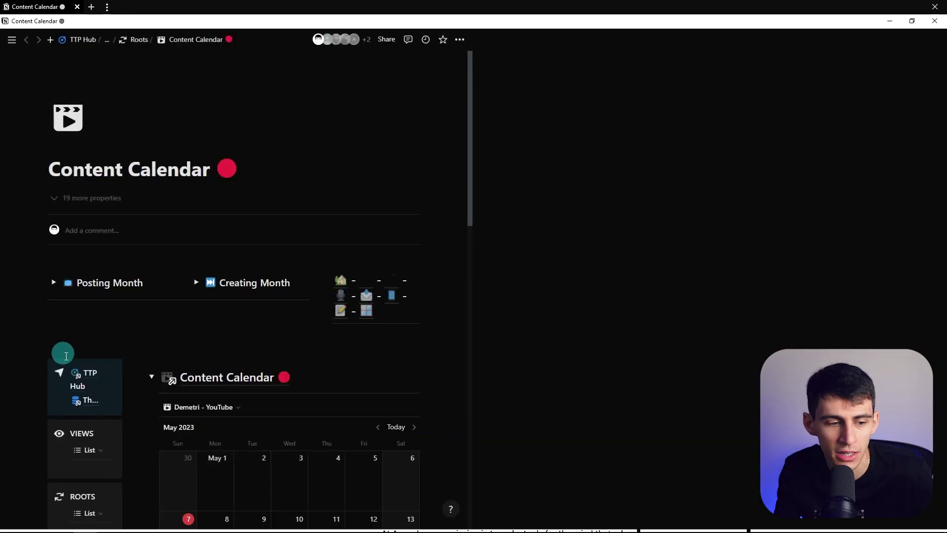
Step: Show My Day's Tasks grouped by priority and open Record BAU Videos in side peek
scroll(132, 358, down, 1)
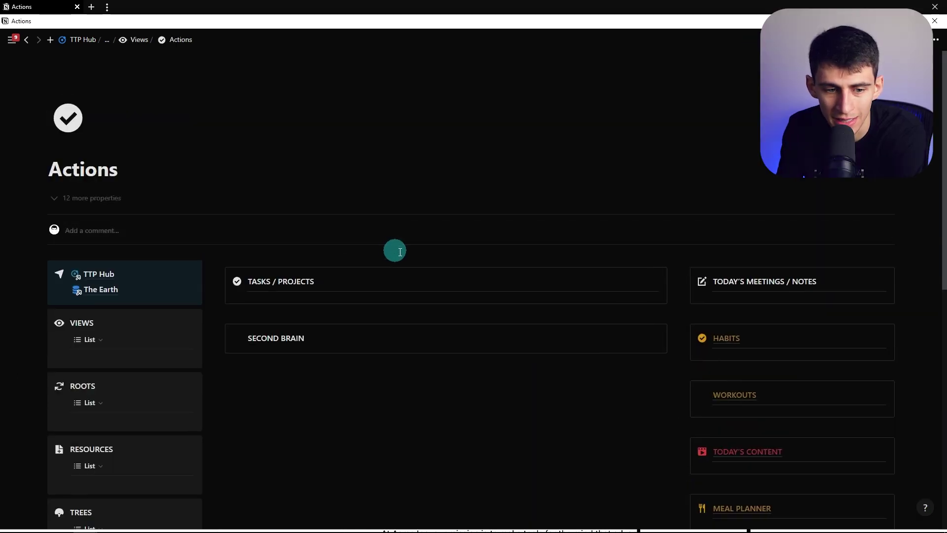
scroll(399, 252, down, 2)
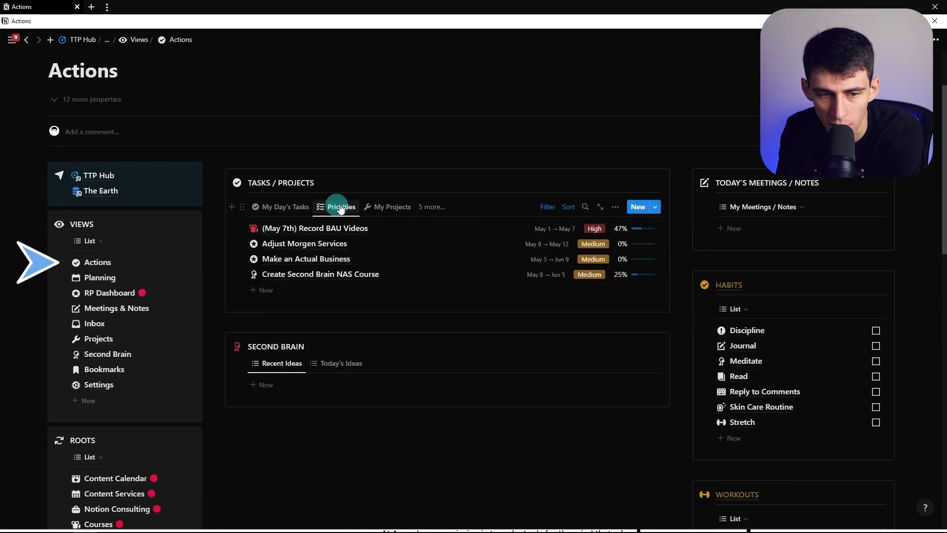
click(266, 210)
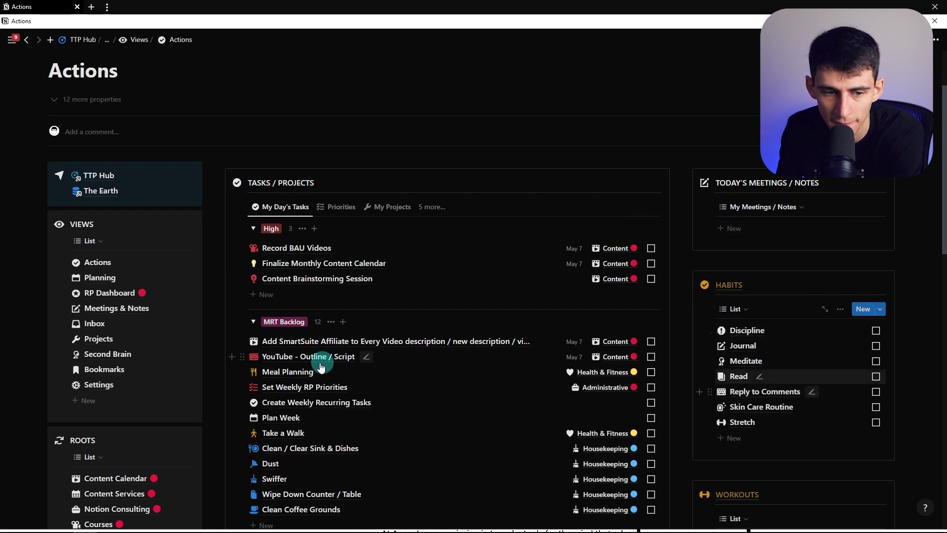
scroll(345, 338, down, 1)
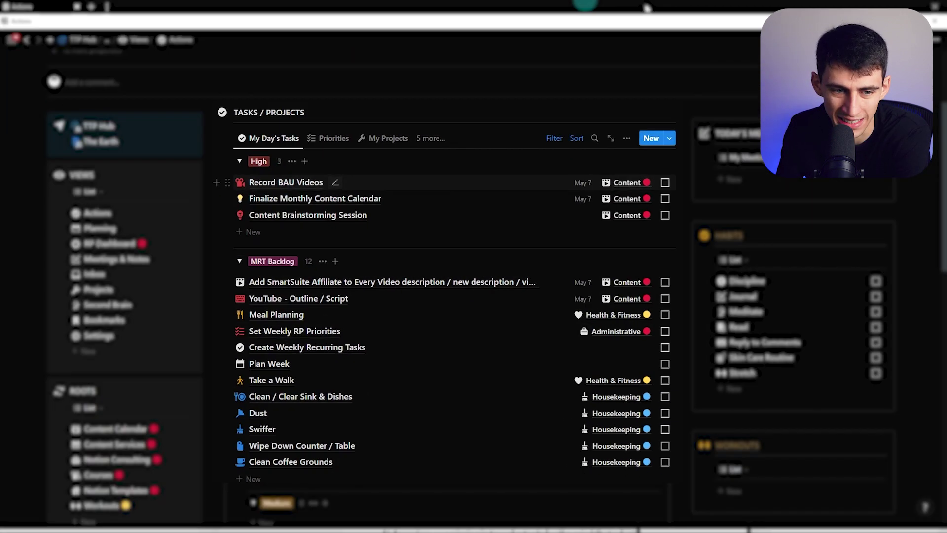
click(255, 149)
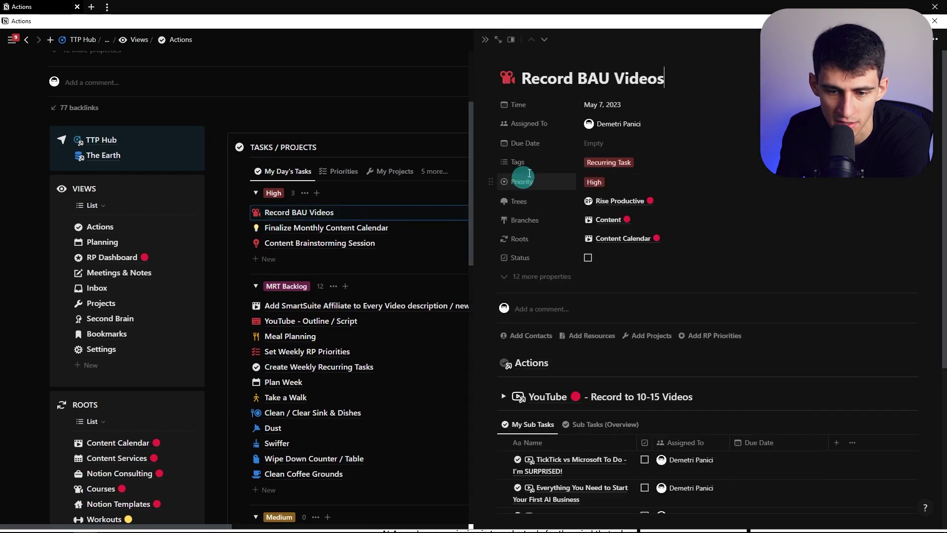
Step: Scroll the Record BAU Videos panel down to its My Sub Tasks video list
scroll(611, 105, down, 5)
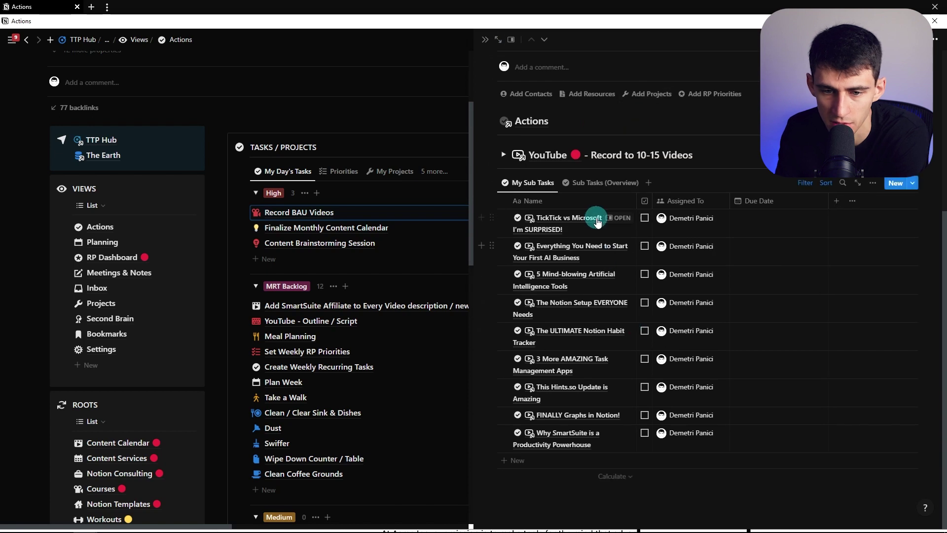